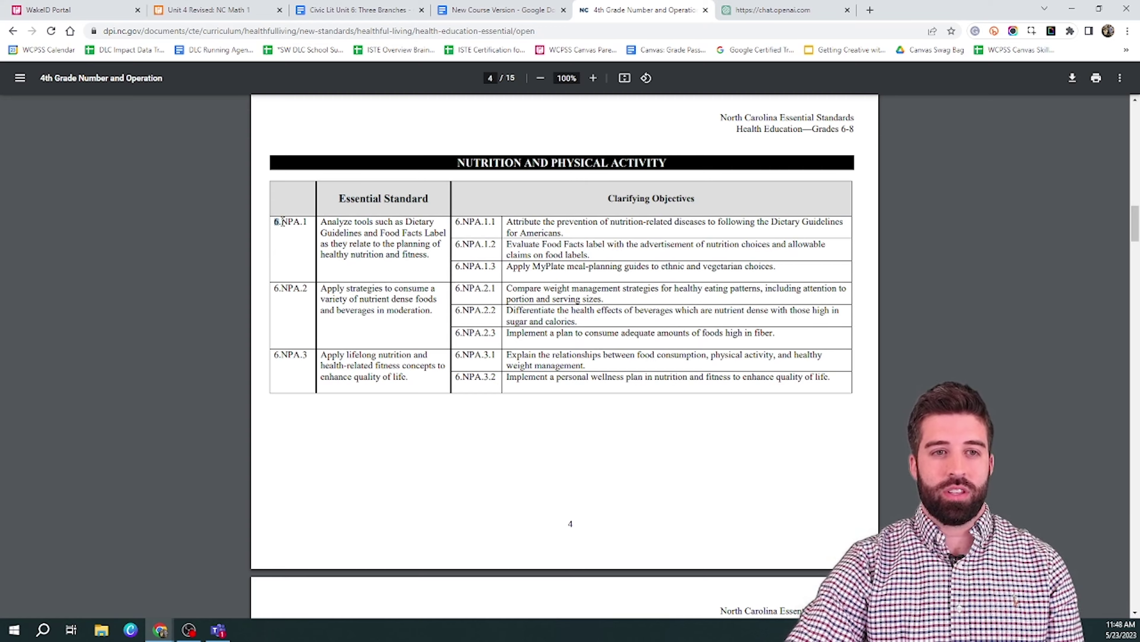
# - Select the standard code 6.NPA.1 in the first row of the Nutrition and Physical Activity table
pyautogui.moveTo(282, 221); pyautogui.dragTo(308, 224)
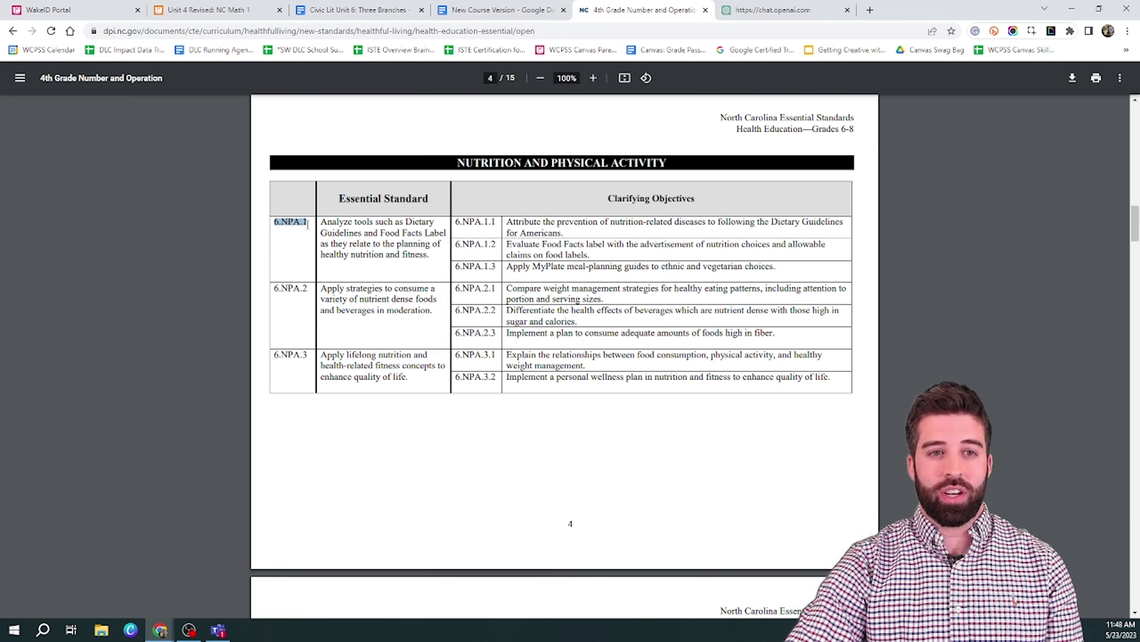
# - Back in ChatGPT, paste and send the prompt asking for three 6.NPA.1-aligned healthful living project options
pyautogui.click(772, 10)
pyautogui.write('Create 3 different project options for my 6th-grade healthful living course. Align them with North Carolina state standard 6.NPA.1. Make sure the project options are varied.')
pyautogui.press('Return')
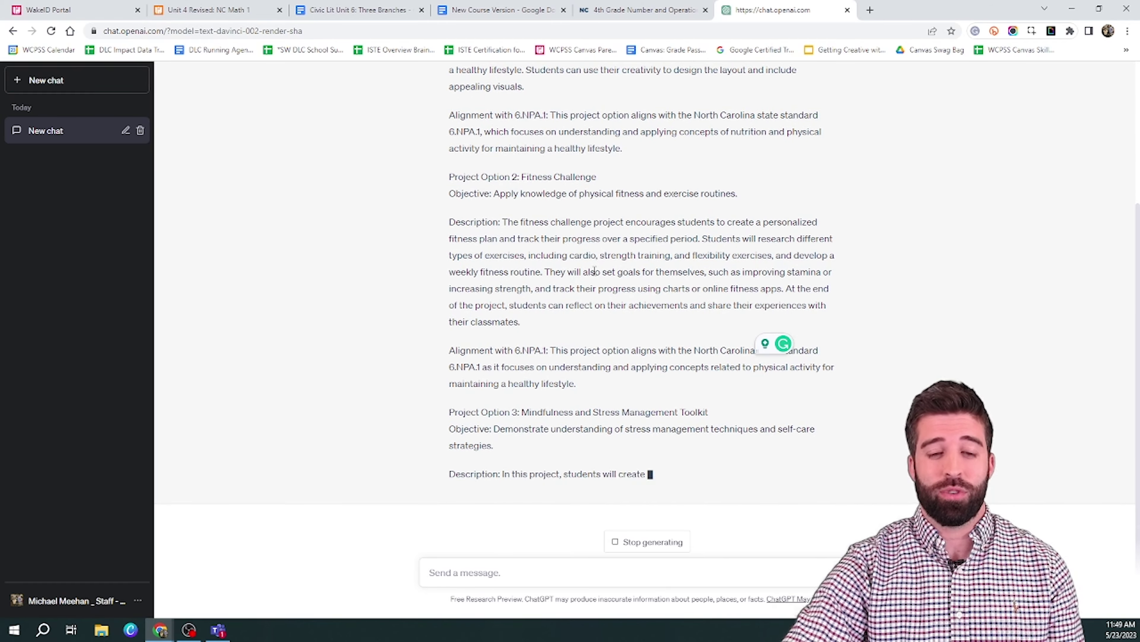
# - Review the project options and highlight Option 1's Objective, Description and Alignment lines
pyautogui.scroll(3, 594, 271)
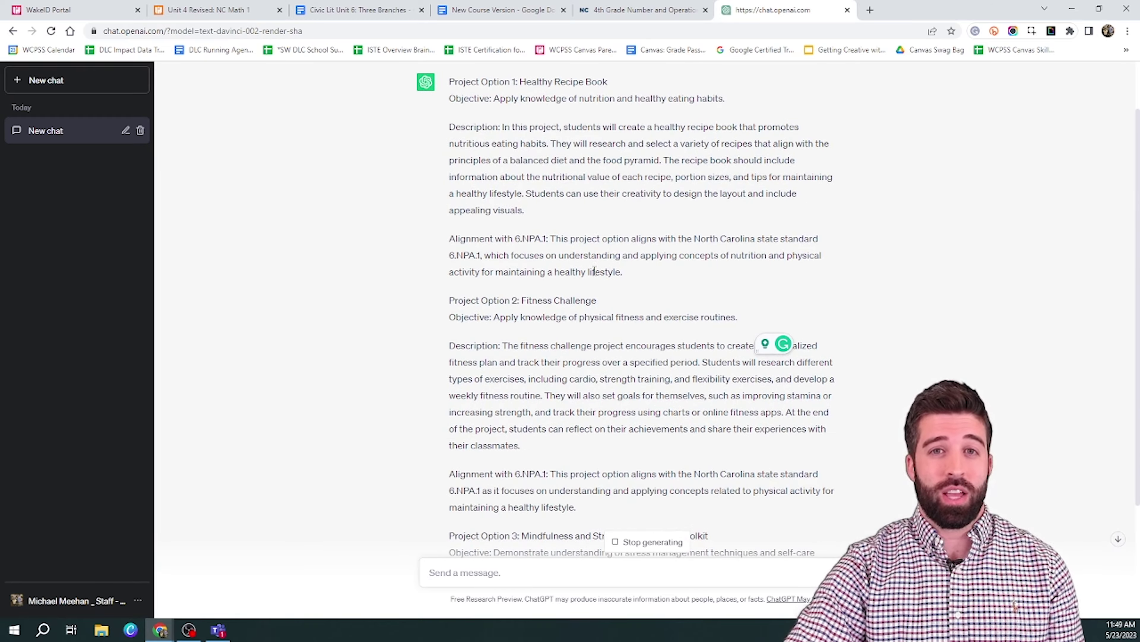
pyautogui.scroll(-2, 583, 251)
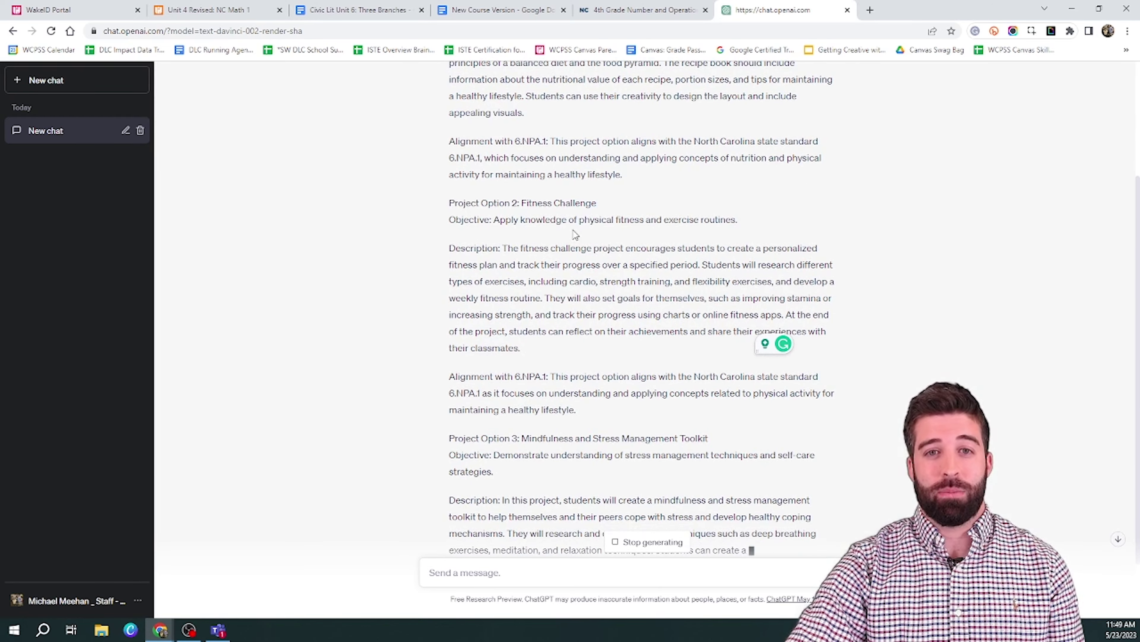
pyautogui.scroll(-3, 548, 203)
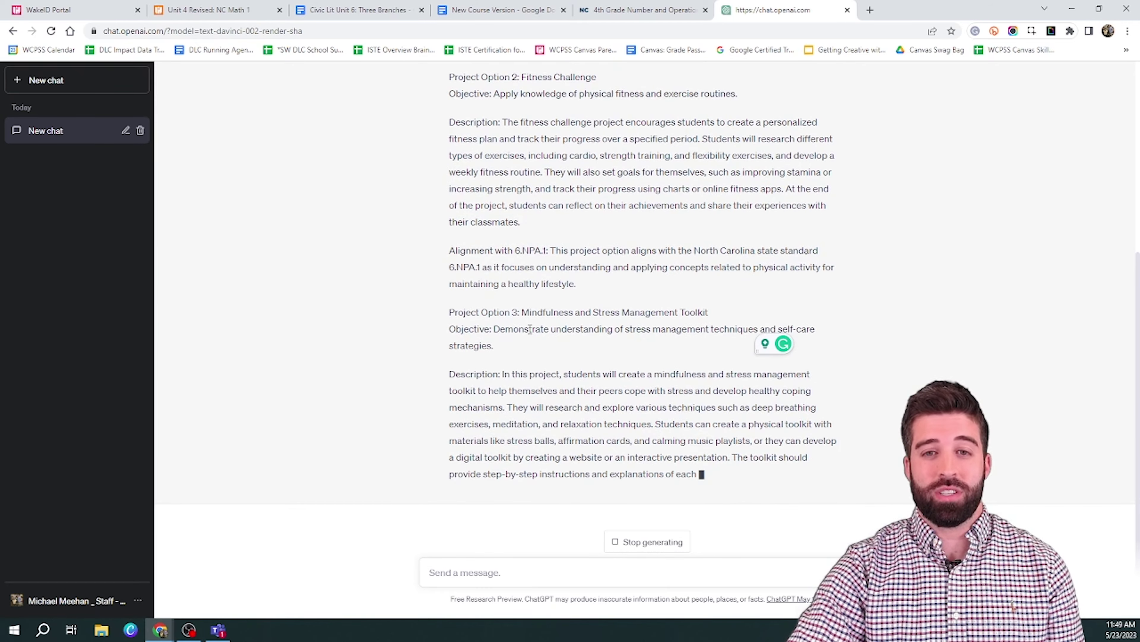
pyautogui.scroll(8, 530, 330)
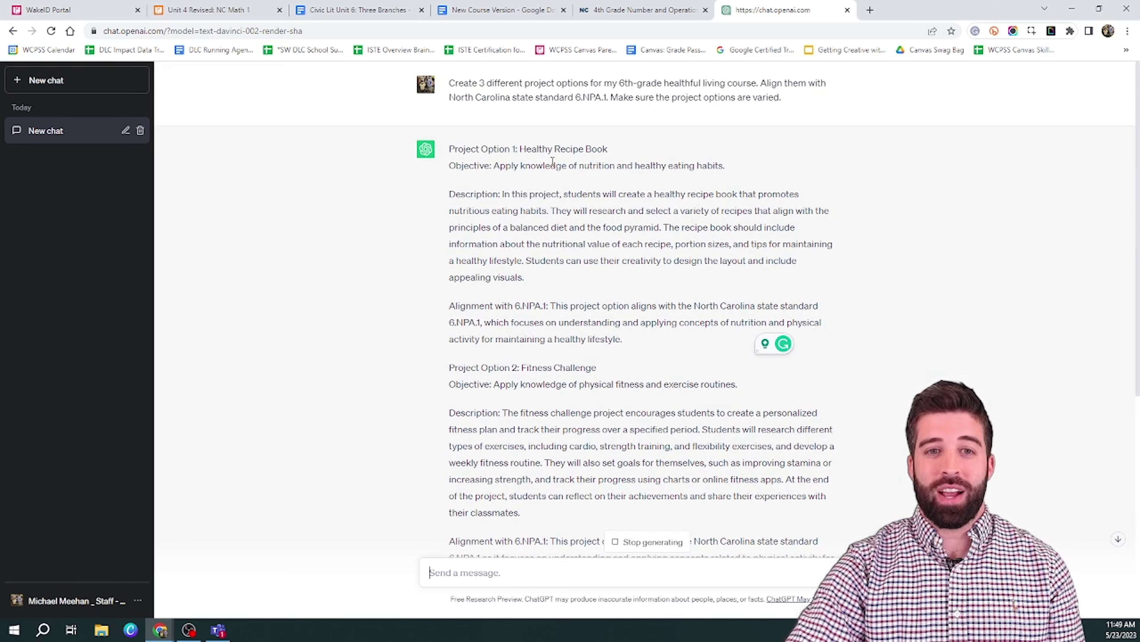
pyautogui.tripleClick(553, 164)
pyautogui.tripleClick(538, 245)
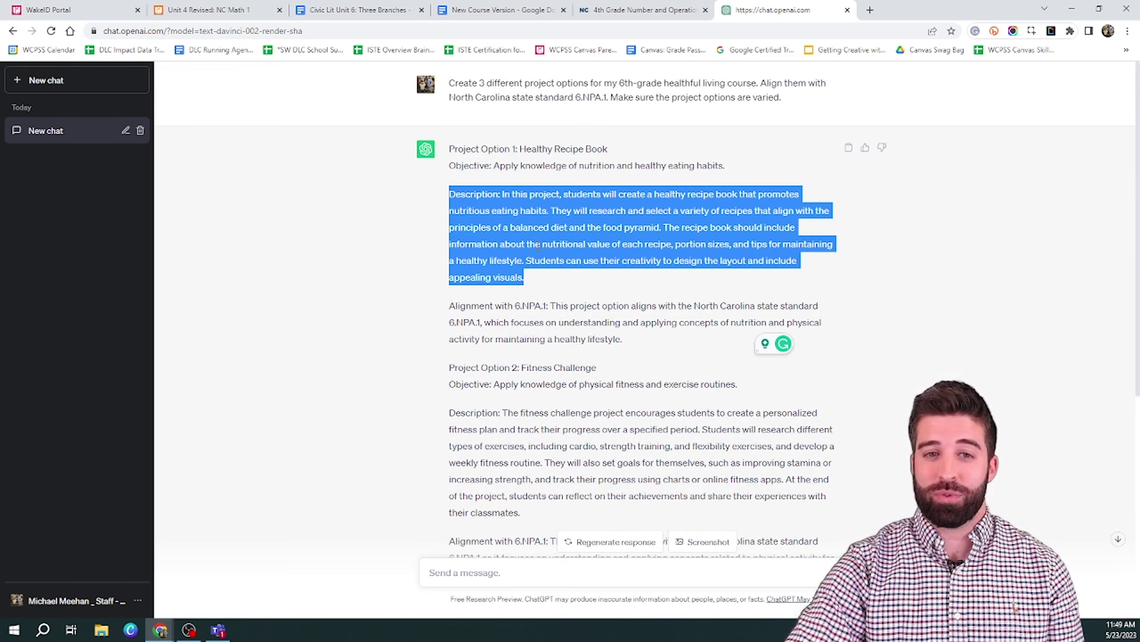
pyautogui.tripleClick(533, 320)
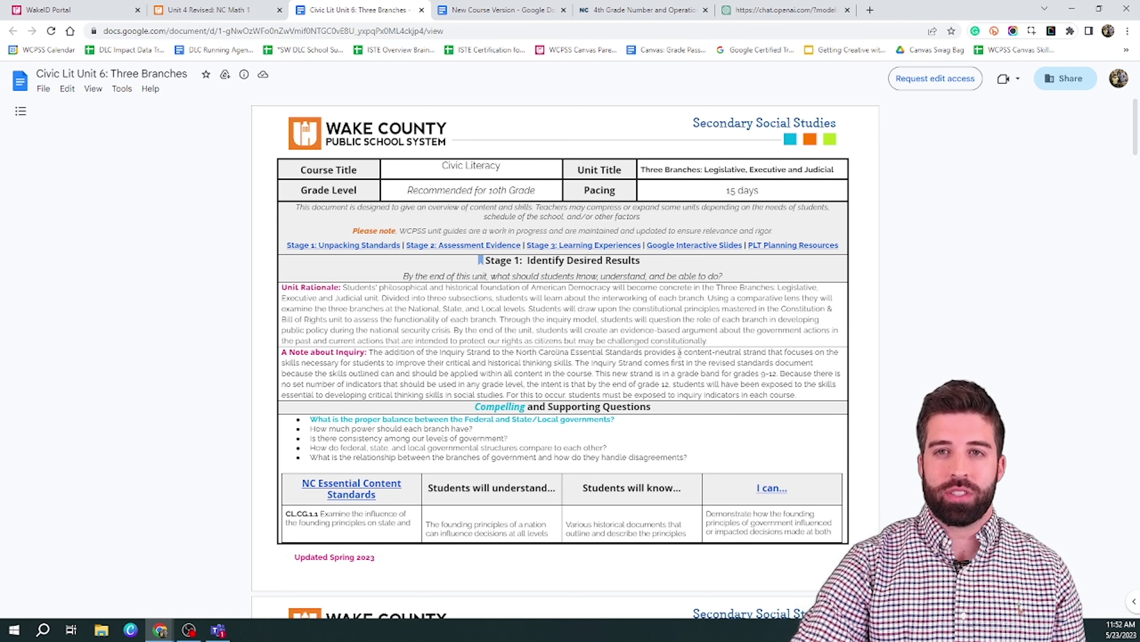
# - In a new ChatGPT chat, paste and send the prompt for CL.C&G.2 three-branches stations
pyautogui.click(770, 11)
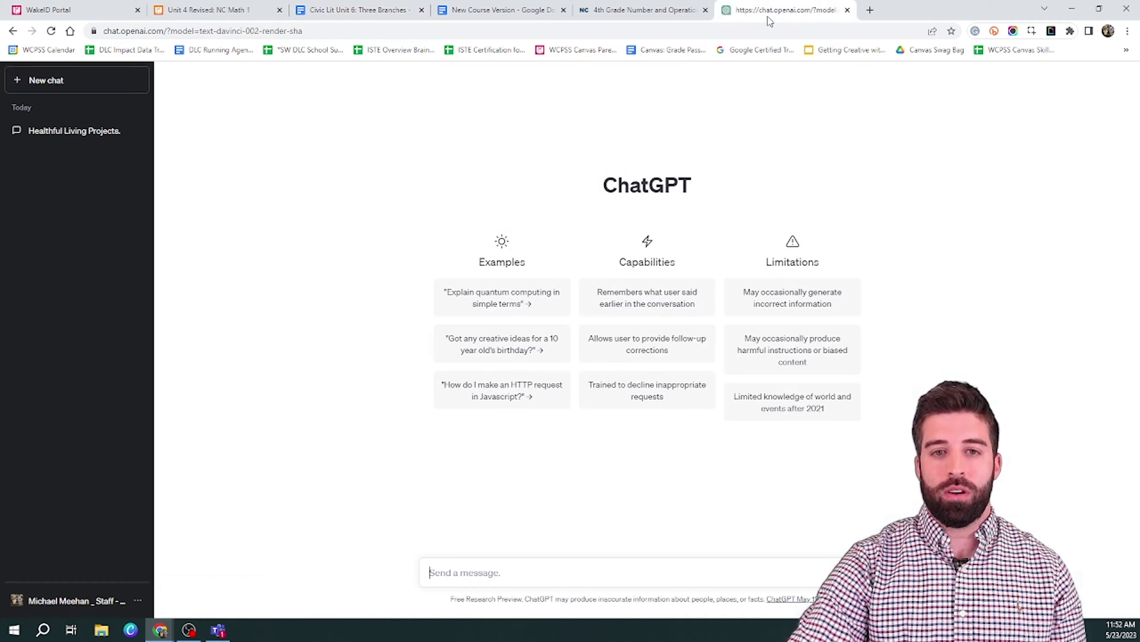
pyautogui.click(491, 577)
pyautogui.write('Create 3 different station options for my high school Civics course focused on the 3 branches of government. Make them aligned with North Carolina standard CL.C&G.2. Make sure the stations are varied.')
pyautogui.press('Return')
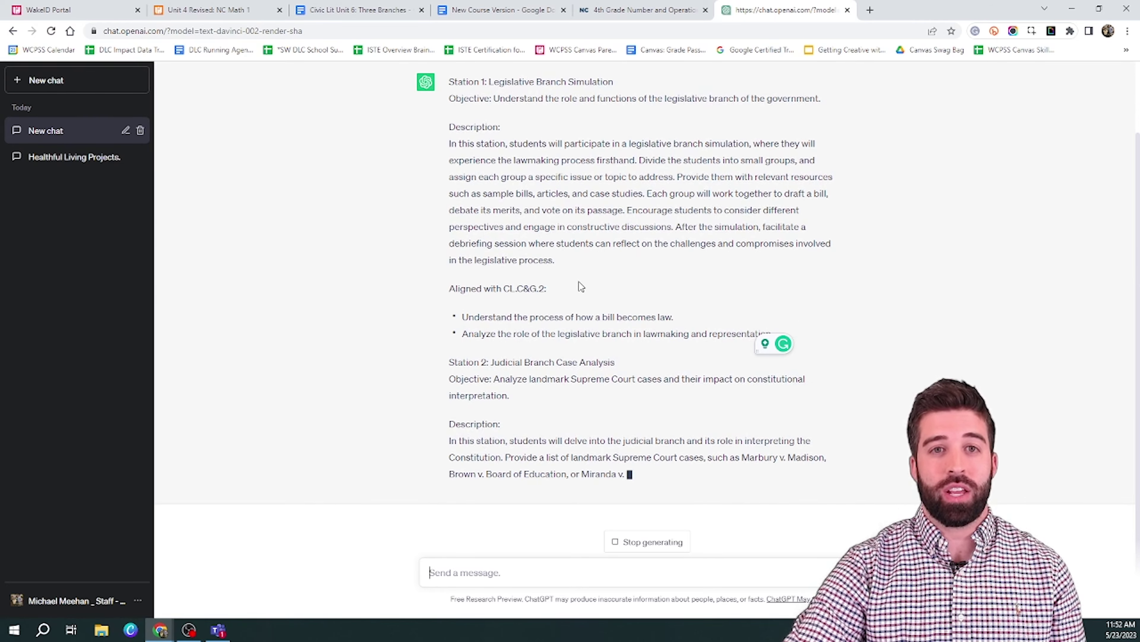
# - Scroll the streaming reply, highlighting 'Legislative' in Station 1 and 'Judicial' in Station 2
pyautogui.scroll(1, 581, 286)
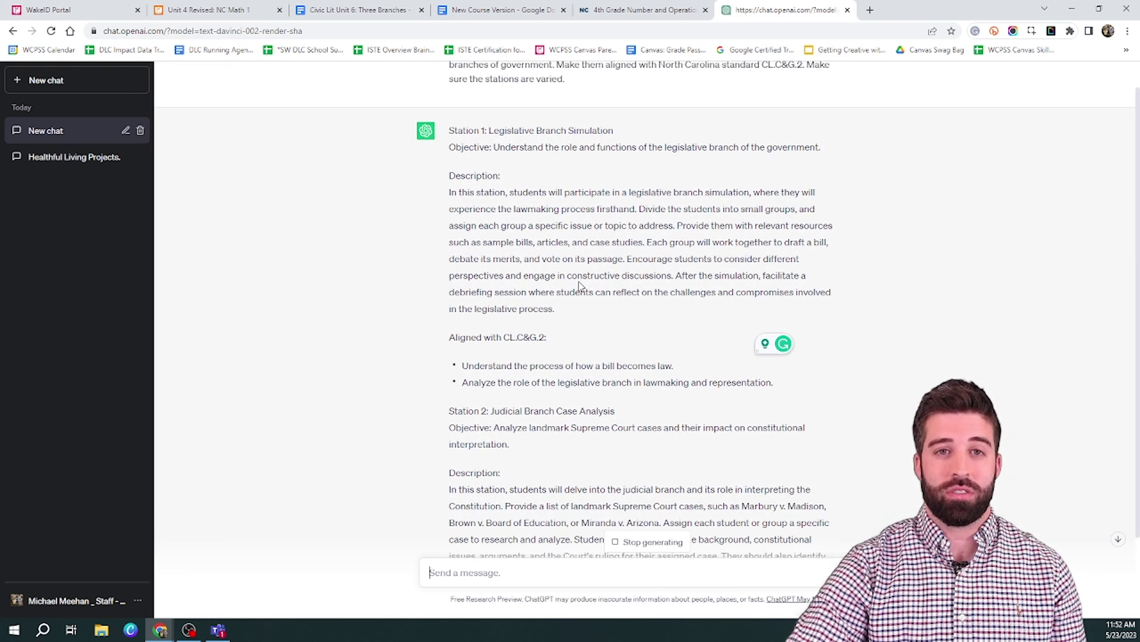
pyautogui.moveTo(489, 131); pyautogui.dragTo(527, 130)
pyautogui.scroll(-3, 508, 301)
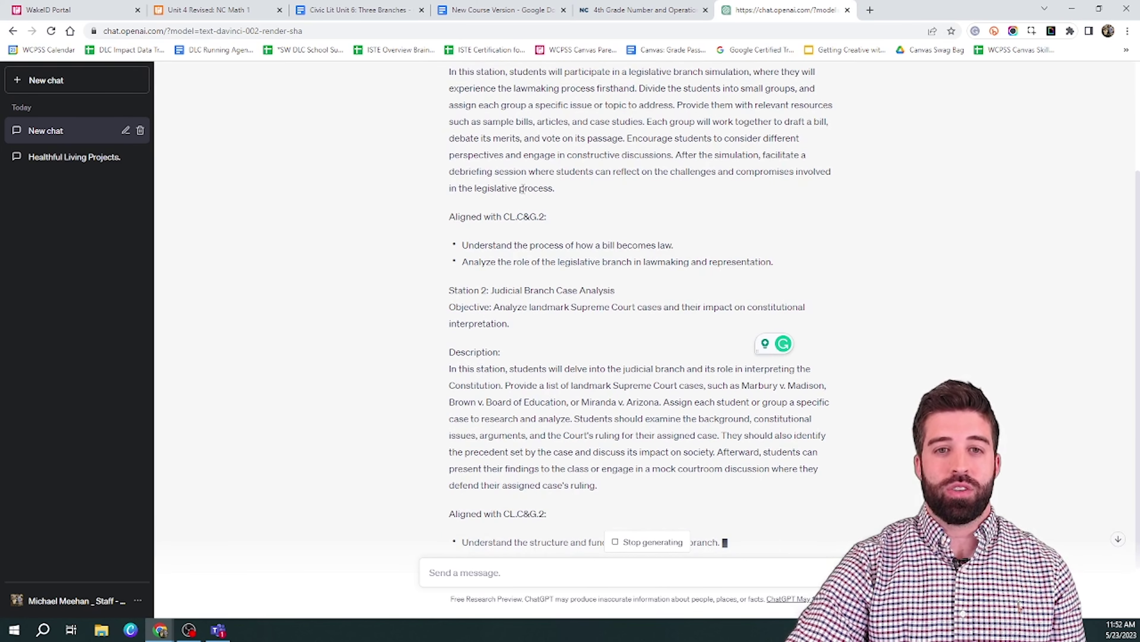
pyautogui.doubleClick(508, 291)
pyautogui.scroll(-2, 511, 359)
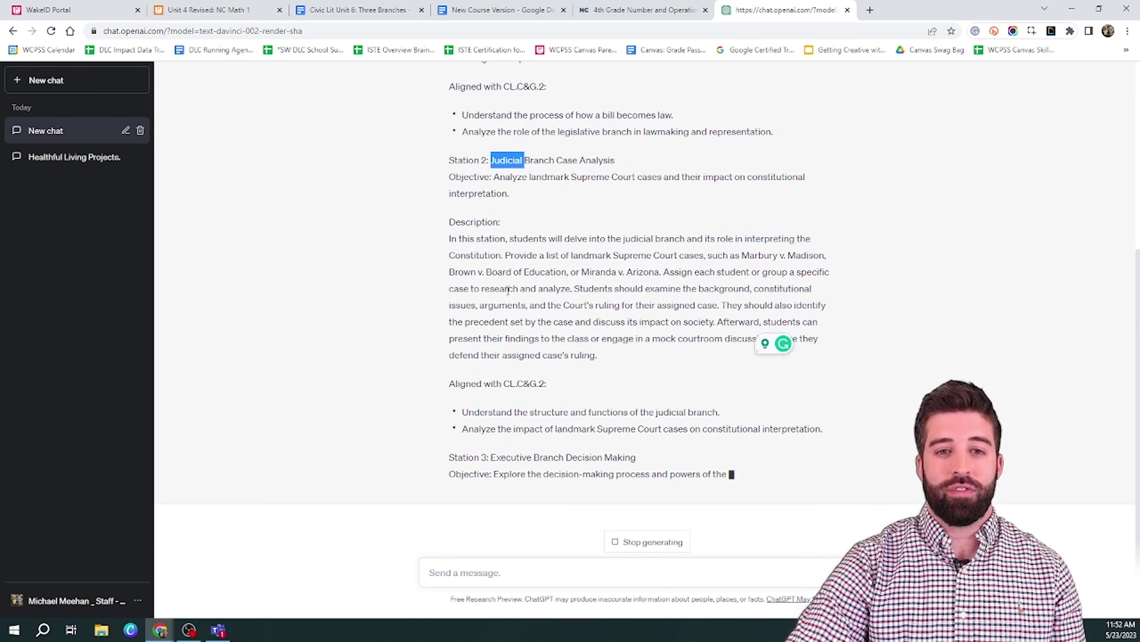
pyautogui.scroll(6, 575, 304)
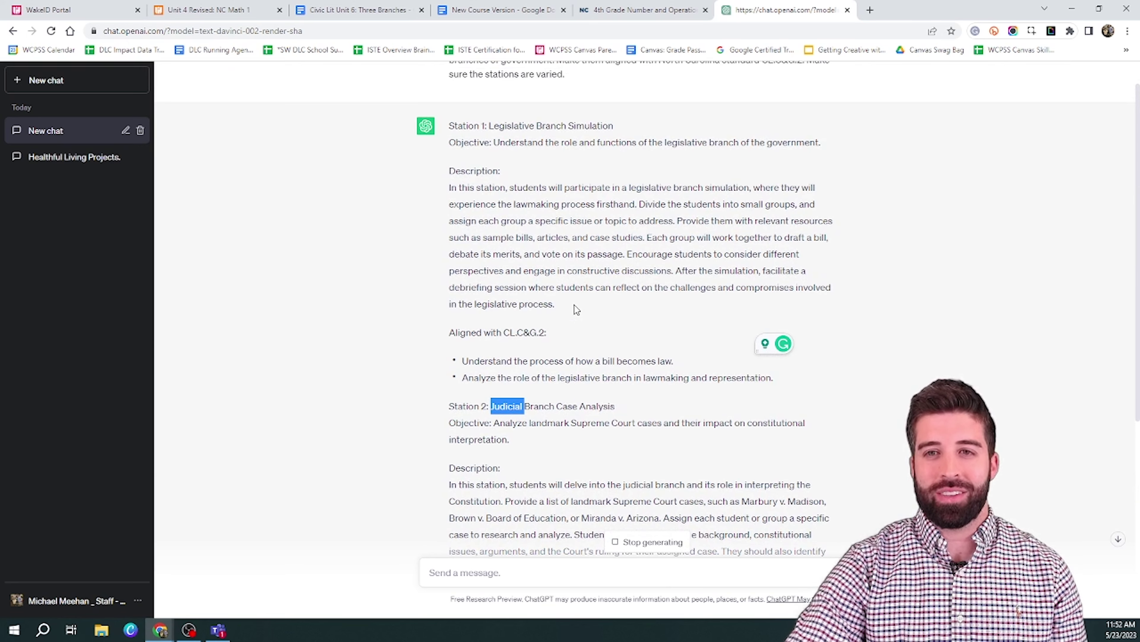
# - Highlight Station 1's objective, Description heading and CL.C&G.2 alignment line
pyautogui.tripleClick(556, 143)
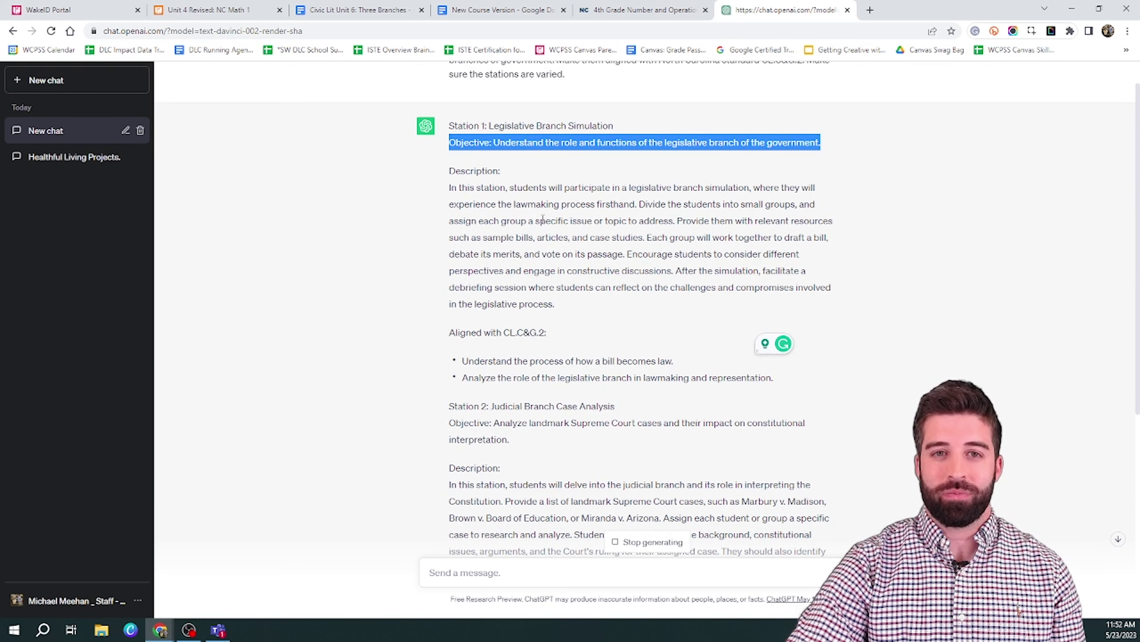
pyautogui.tripleClick(479, 170)
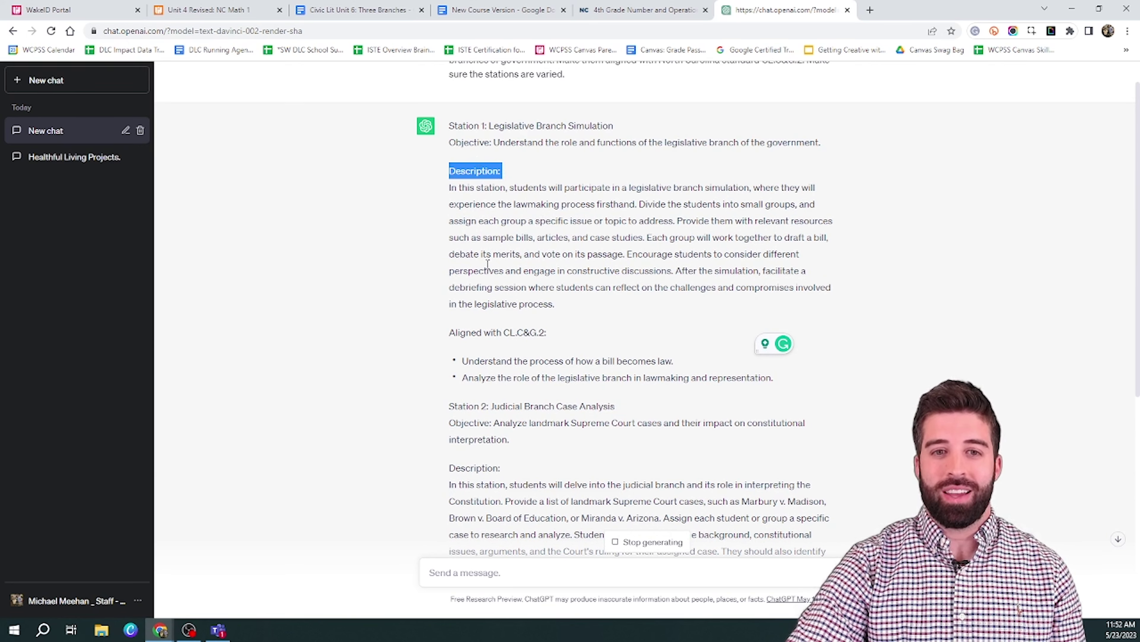
pyautogui.tripleClick(482, 333)
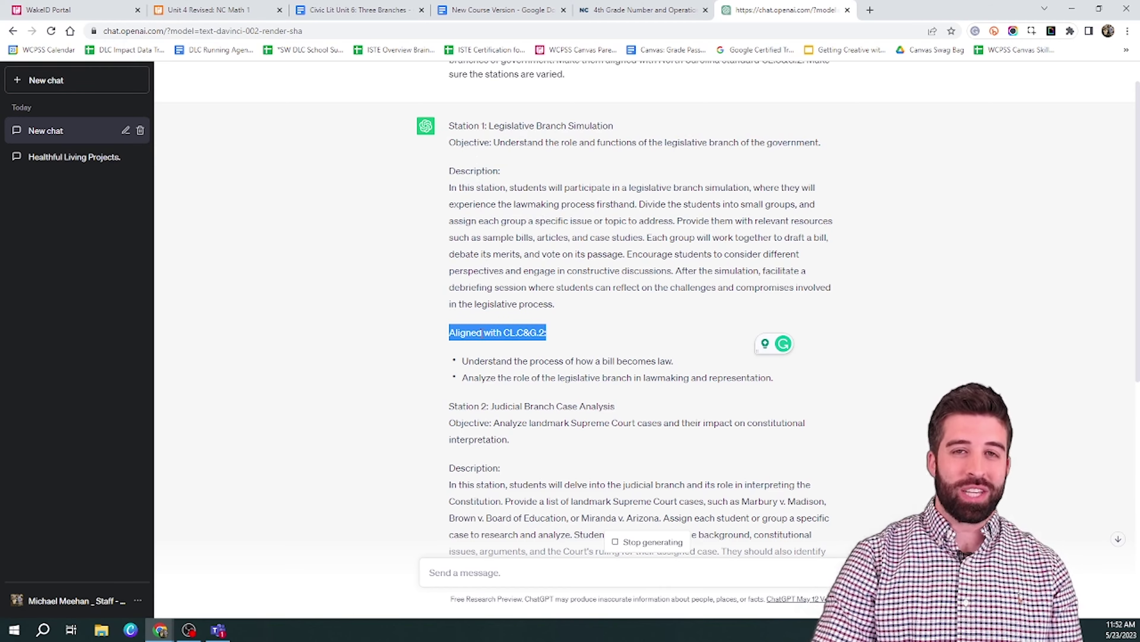
pyautogui.scroll(-8, 482, 333)
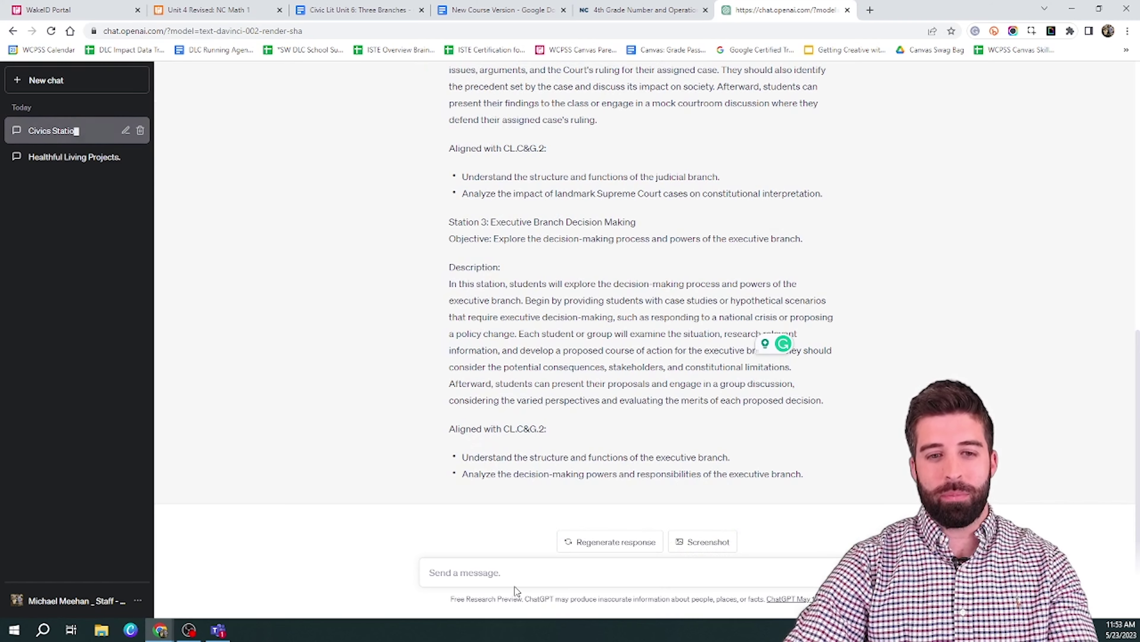
# - Send the follow-up 'provide an alternative option for the executive branch'
pyautogui.click(500, 577)
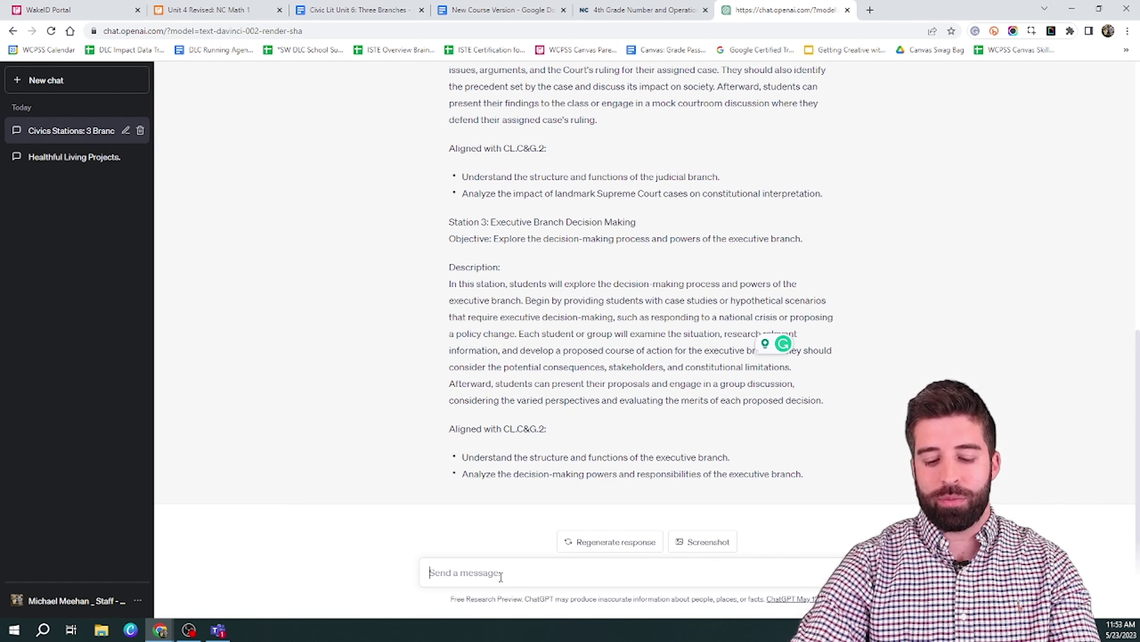
pyautogui.write('provide a')
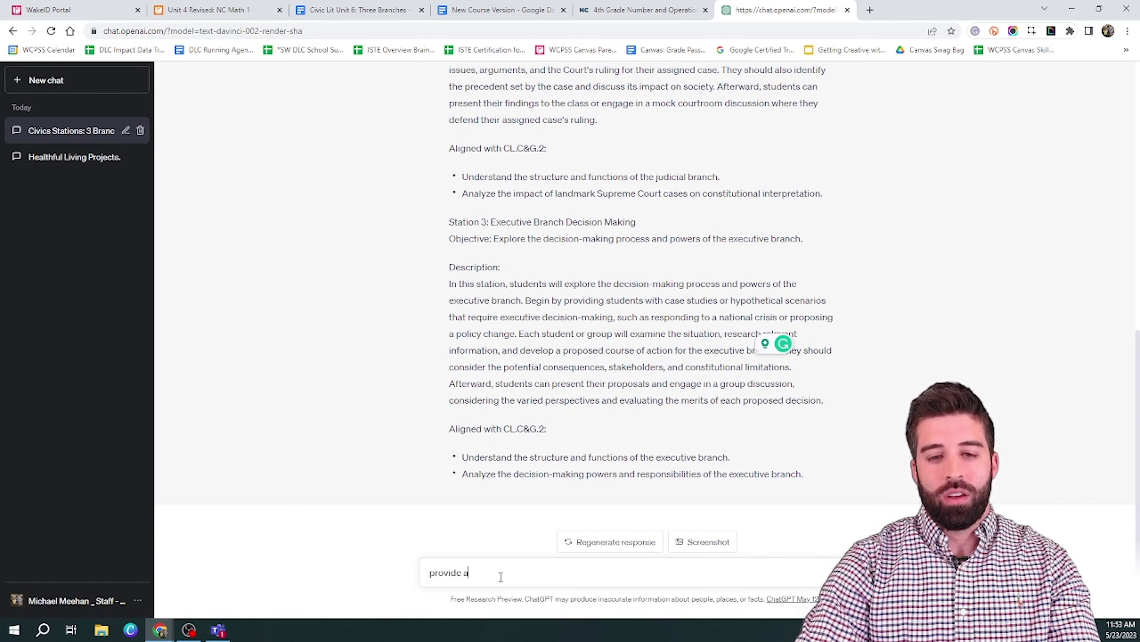
pyautogui.write('n alterna')
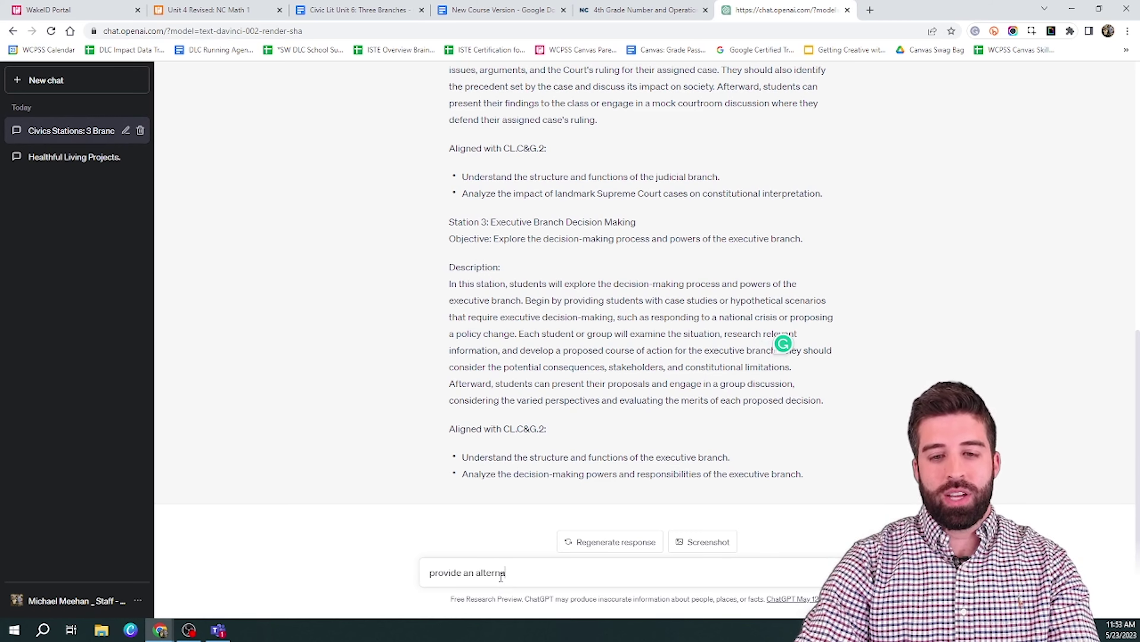
pyautogui.write('tive op')
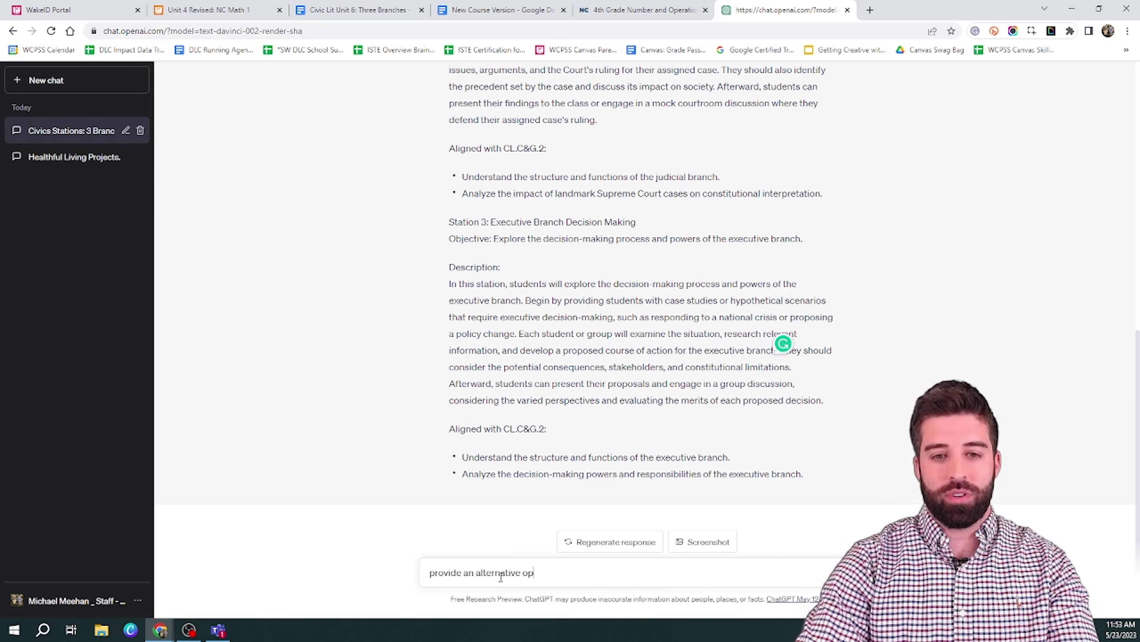
pyautogui.write('tion for the exec')
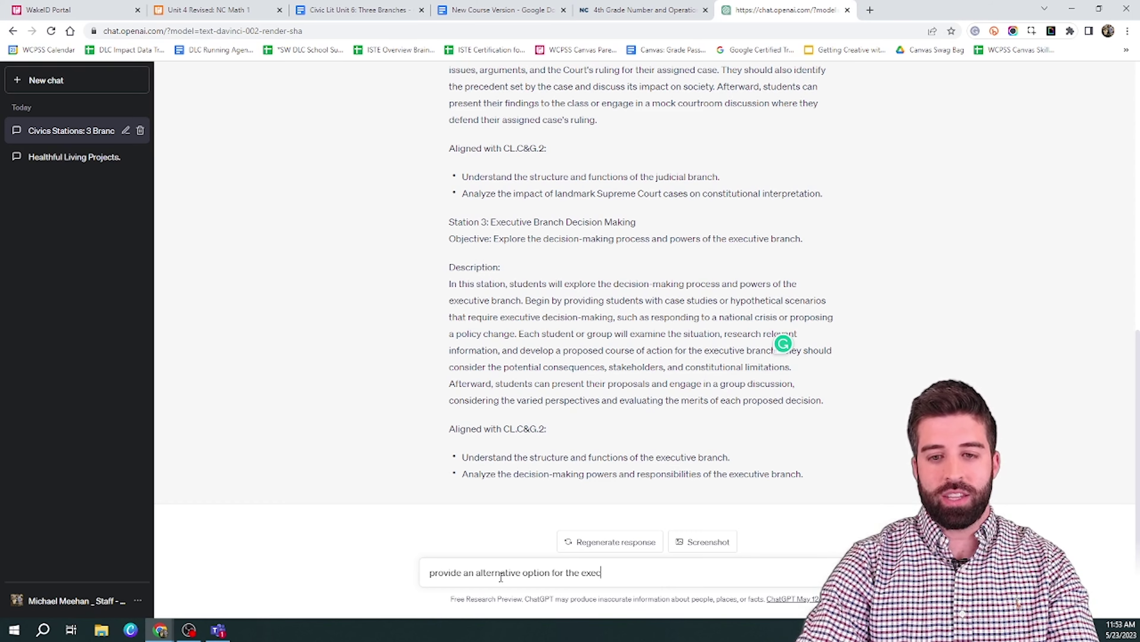
pyautogui.write('utive branch')
pyautogui.press('Return')
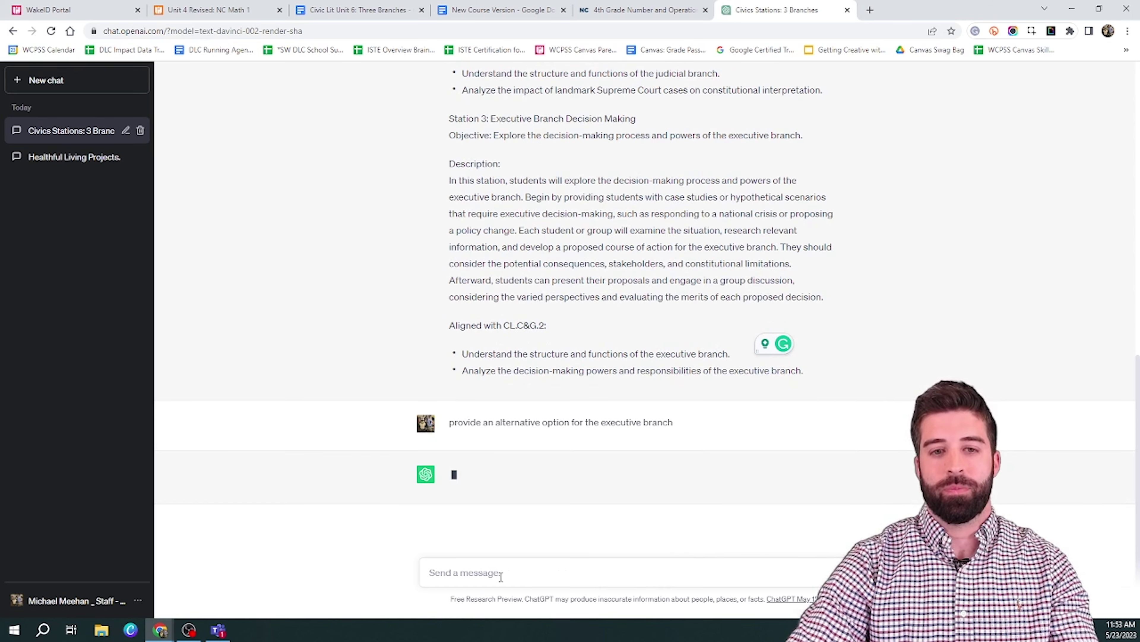